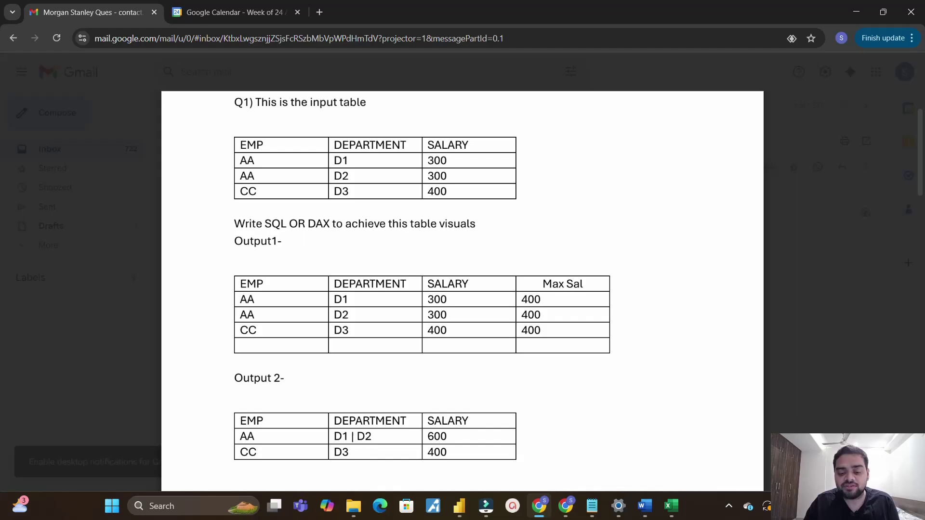
# Step: Show the Sheet1 table with EMP, DEPARTMENT and SALARY in Table view, checking the question PDF
pyautogui.click(459, 506)
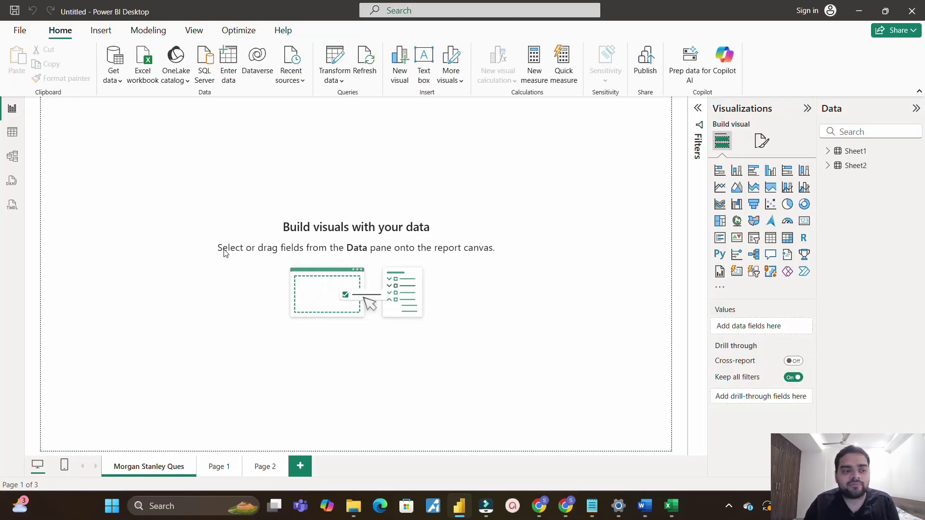
pyautogui.click(13, 136)
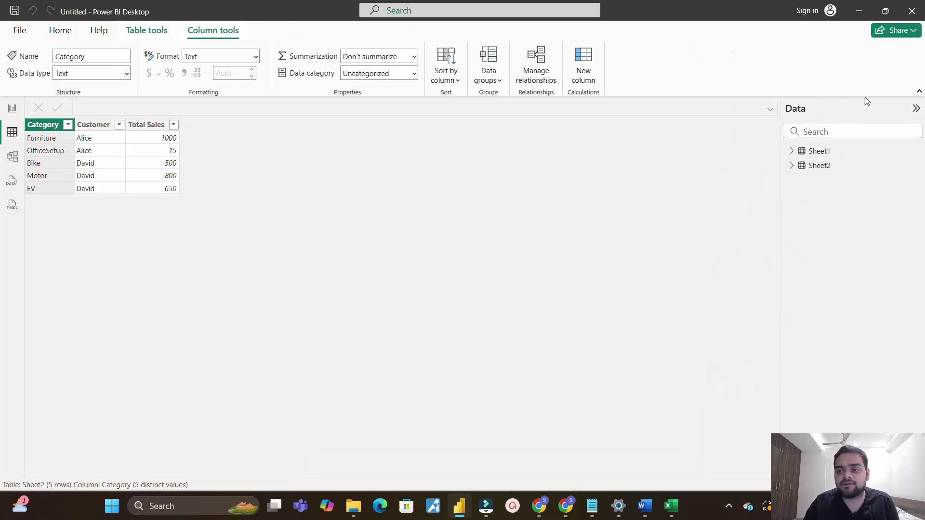
pyautogui.click(823, 150)
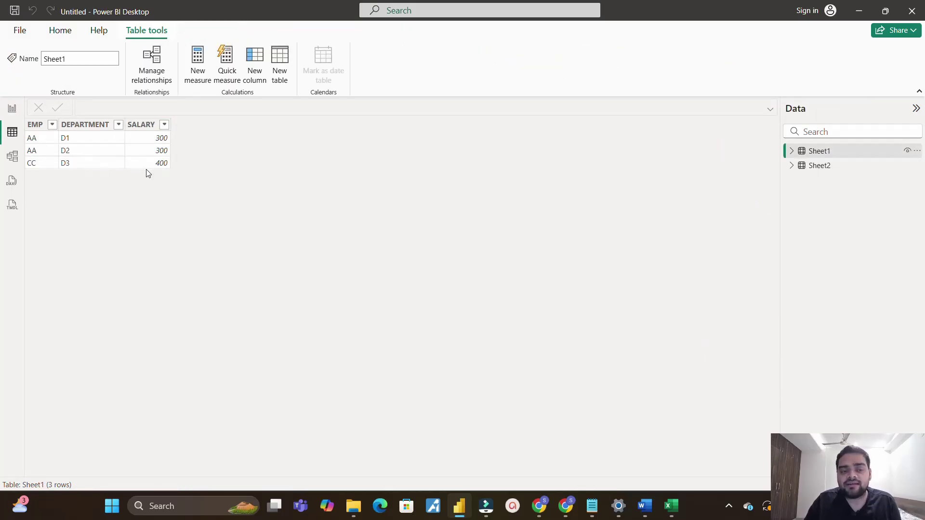
pyautogui.click(542, 506)
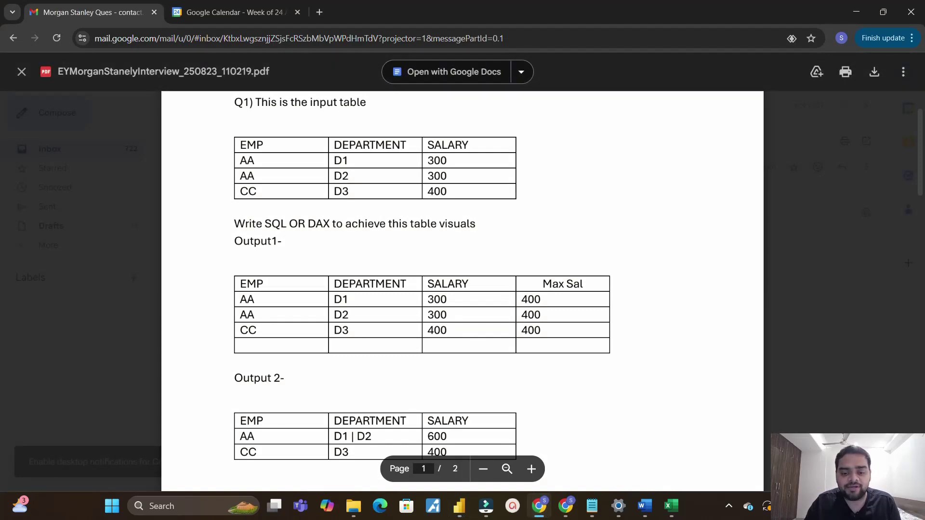
pyautogui.hotkey('alt', 'Tab')
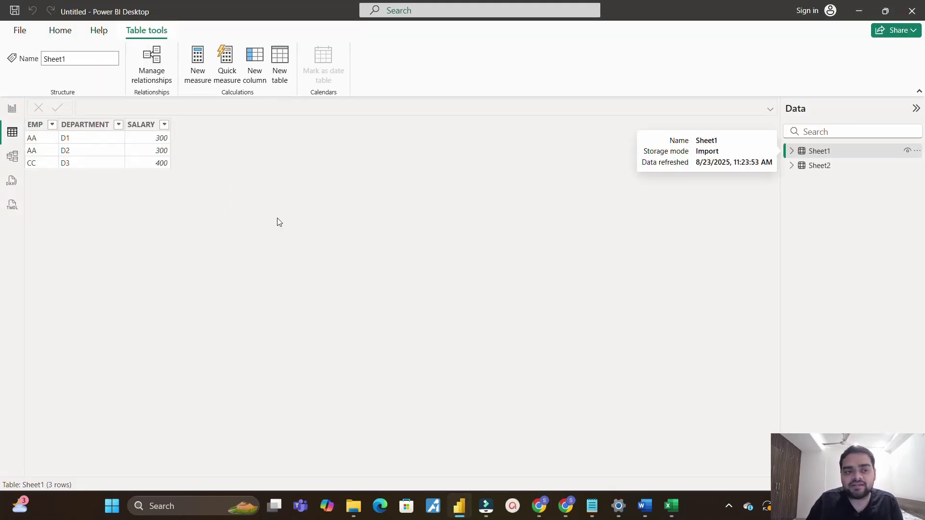
# Step: Start a new table formula: Output 1 = SUMMARIZE(Sheet1, Sheet1[EMP], "DPT",
pyautogui.click(278, 72)
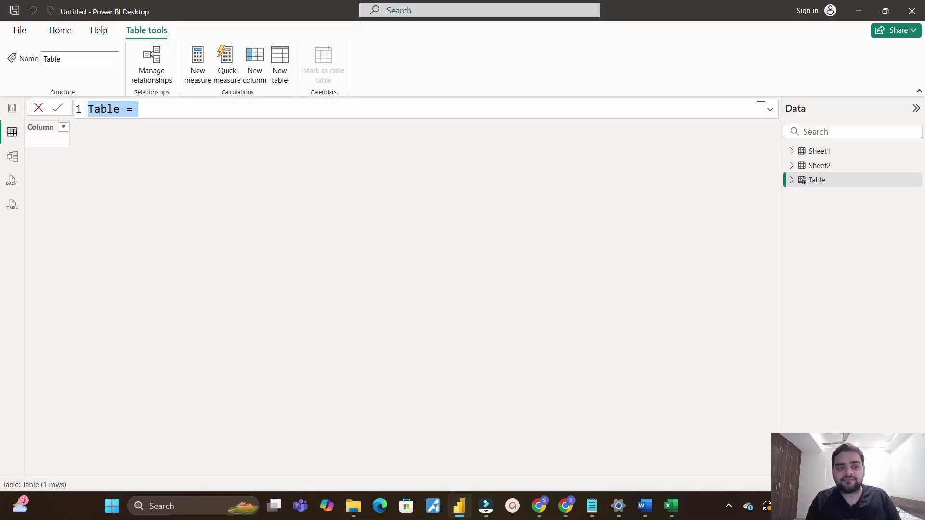
pyautogui.write('Output 1 = ')
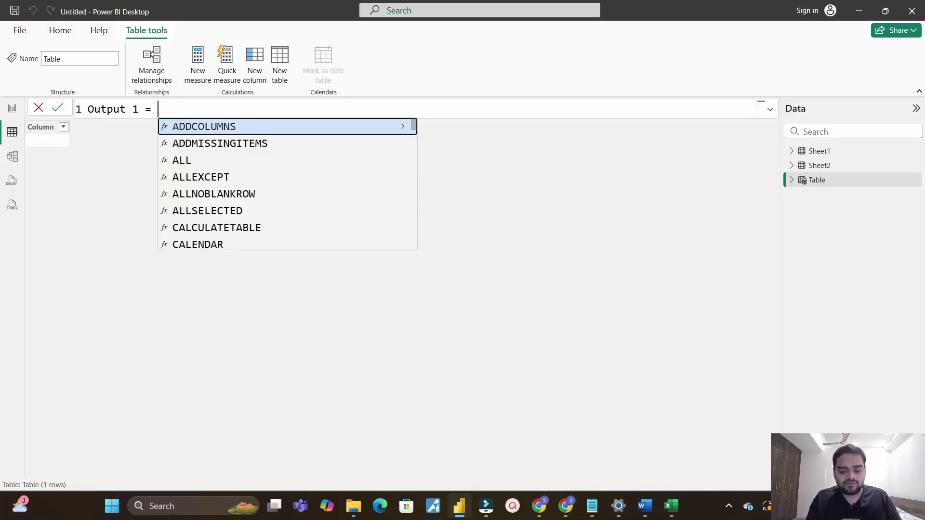
pyautogui.write('summ')
pyautogui.press('Tab')
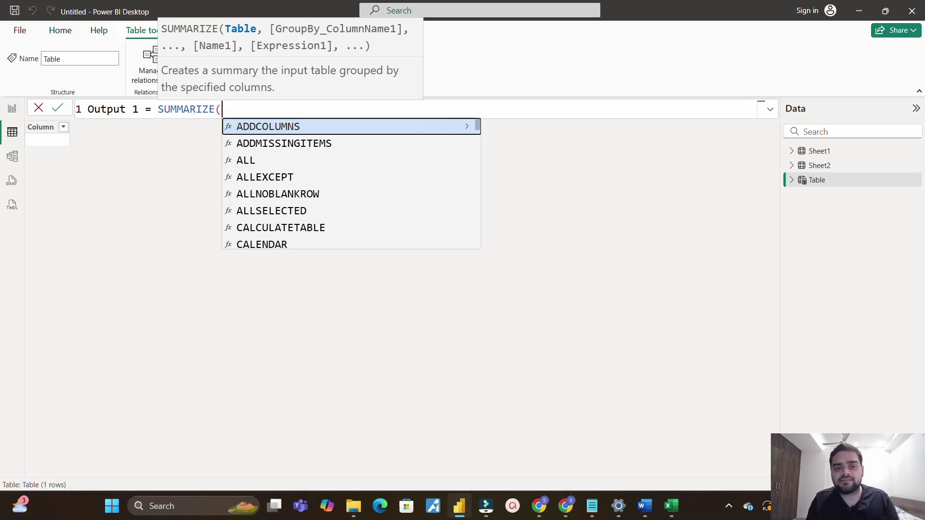
pyautogui.write('shee')
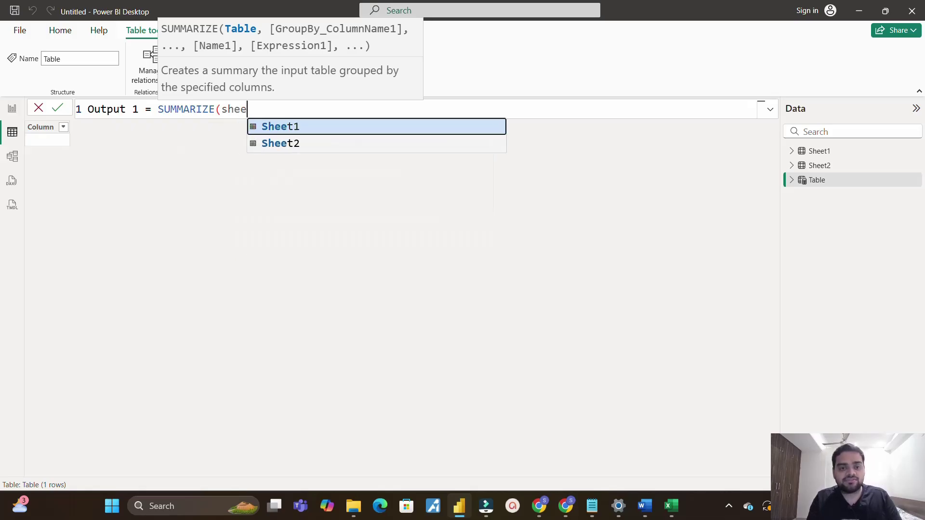
pyautogui.press('Tab')
pyautogui.write(',')
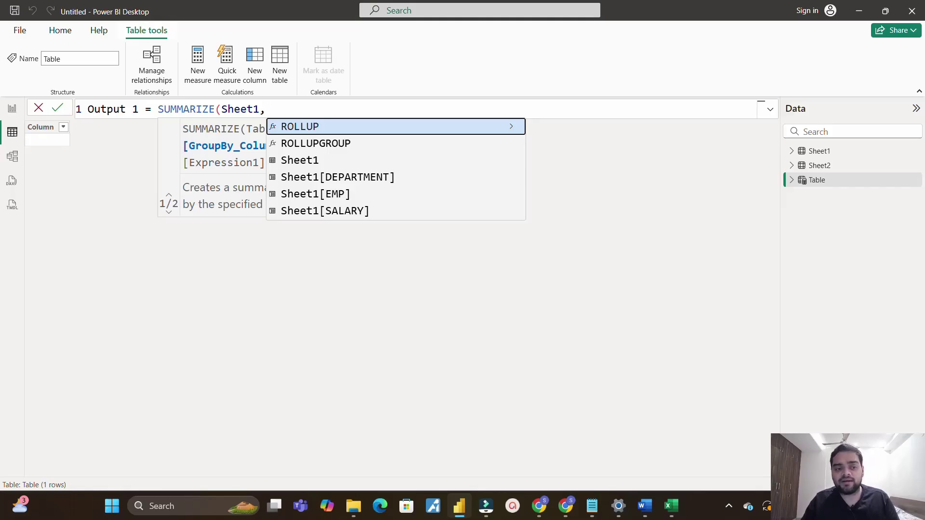
pyautogui.scroll(2, 321, 111)
pyautogui.write('emp')
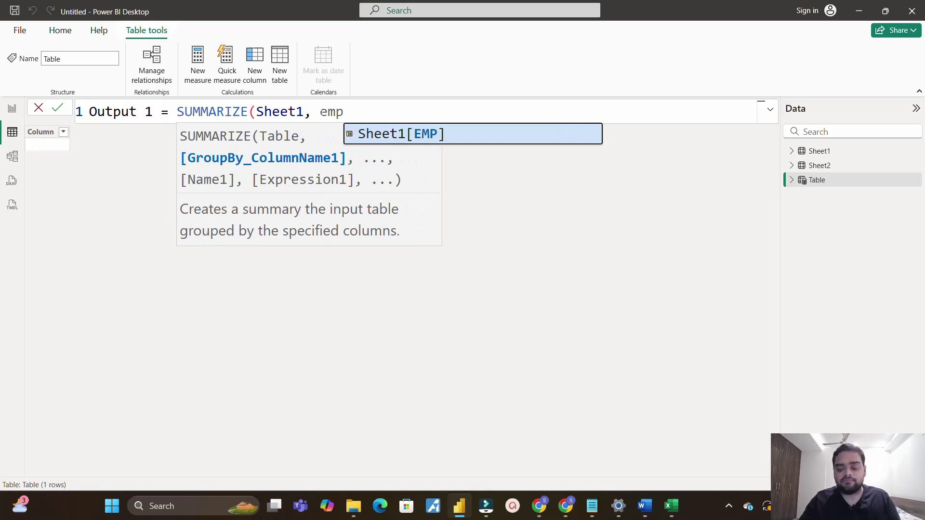
pyautogui.press('Tab')
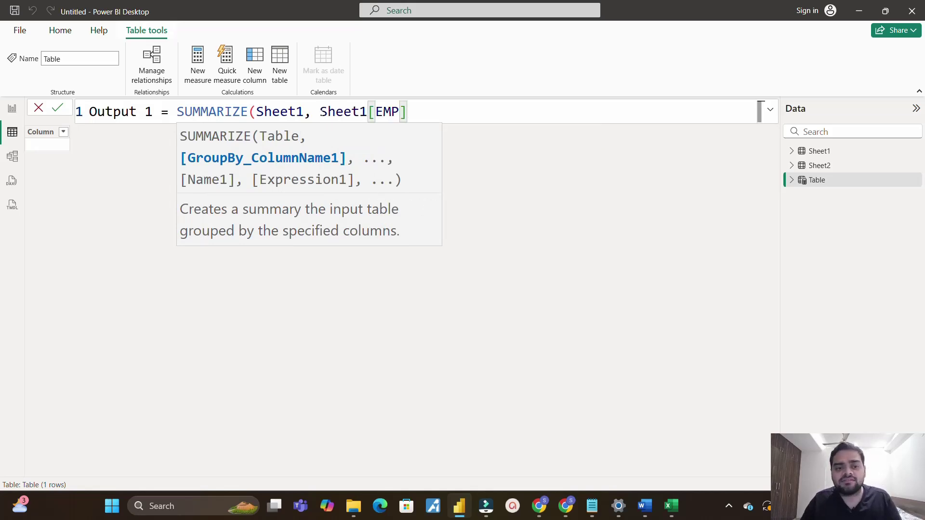
pyautogui.write(',')
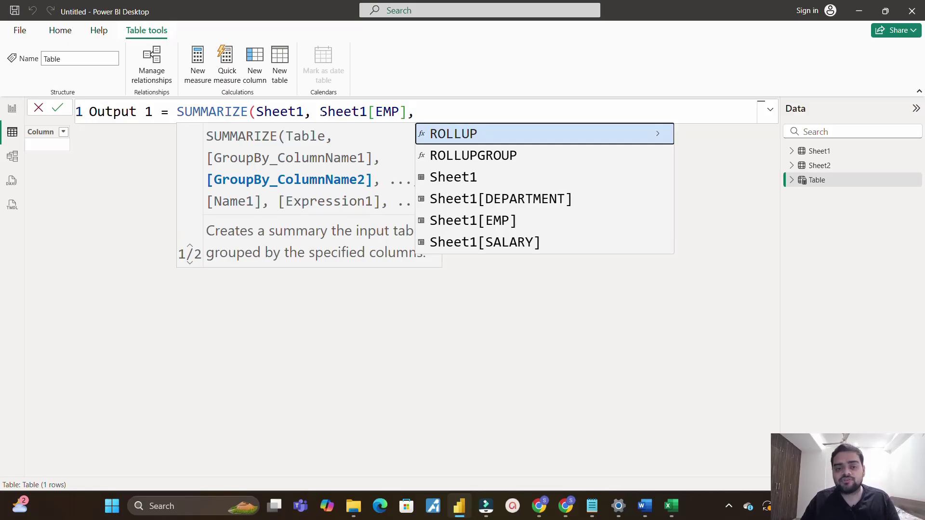
pyautogui.write('"')
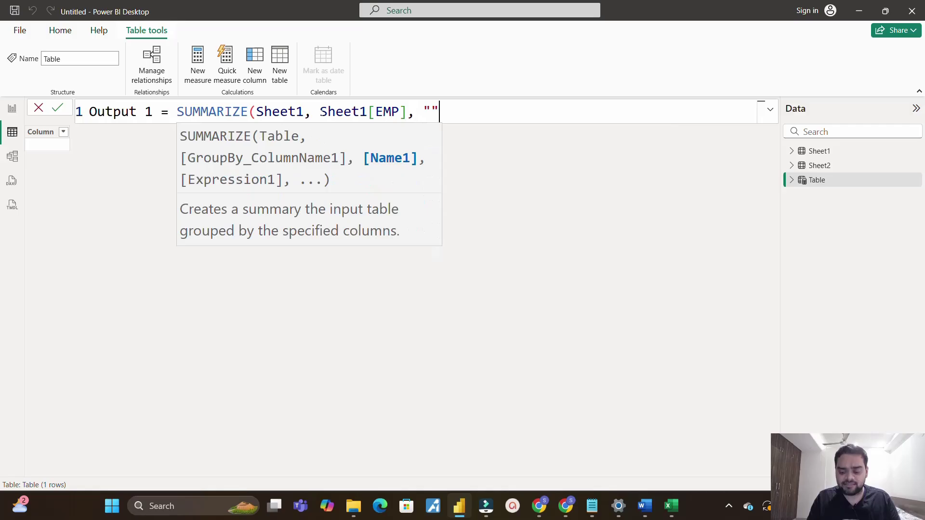
pyautogui.write('DPT"')
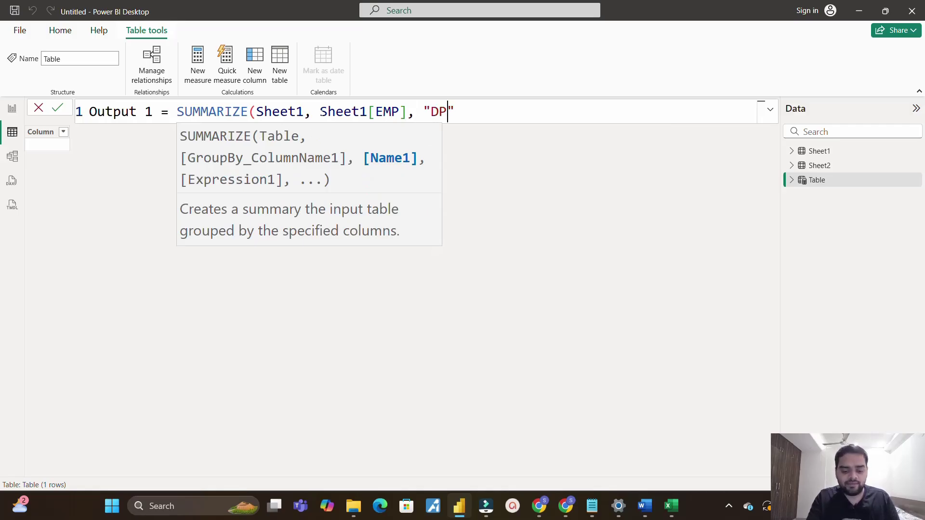
pyautogui.write(',')
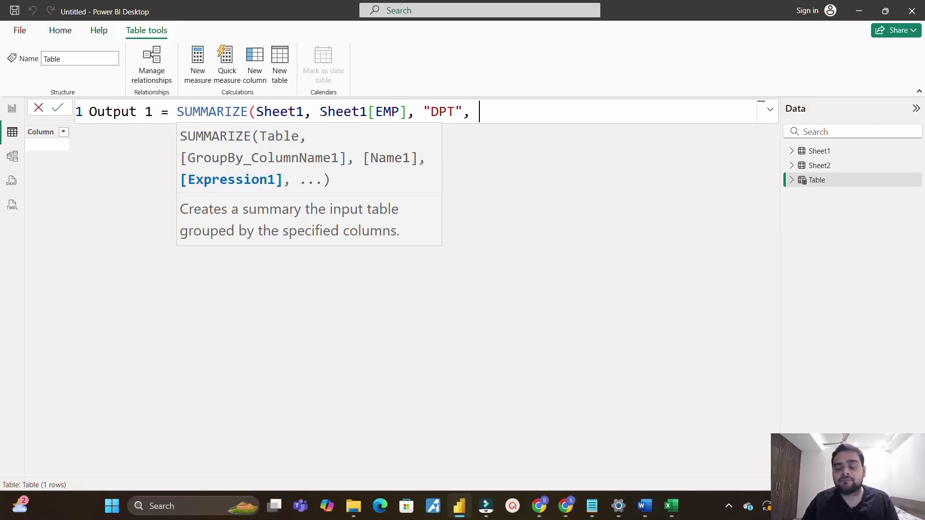
# Step: Add the DPT expression CONCATENATEX(VALUES(Sheet1[DEPARTMENT]), Sheet1[DEPARTMENT], "|")
pyautogui.write('conc')
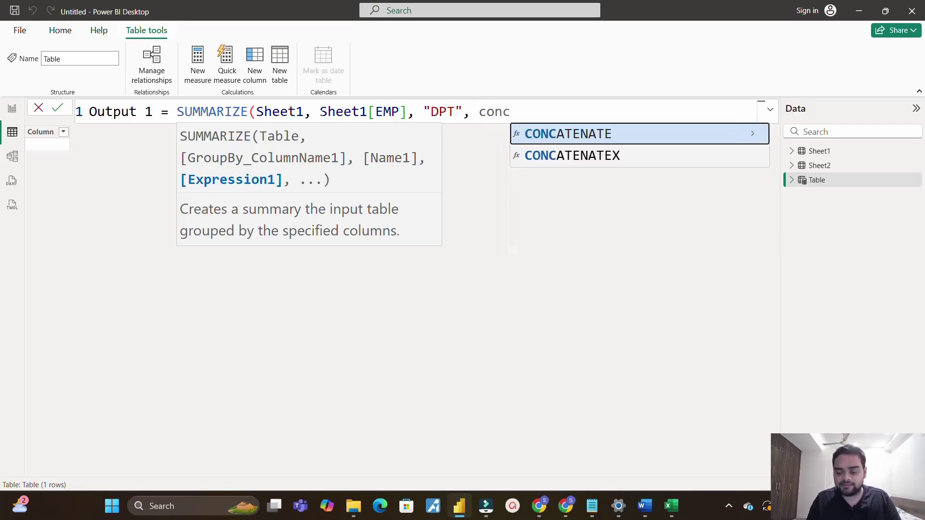
pyautogui.press('Down')
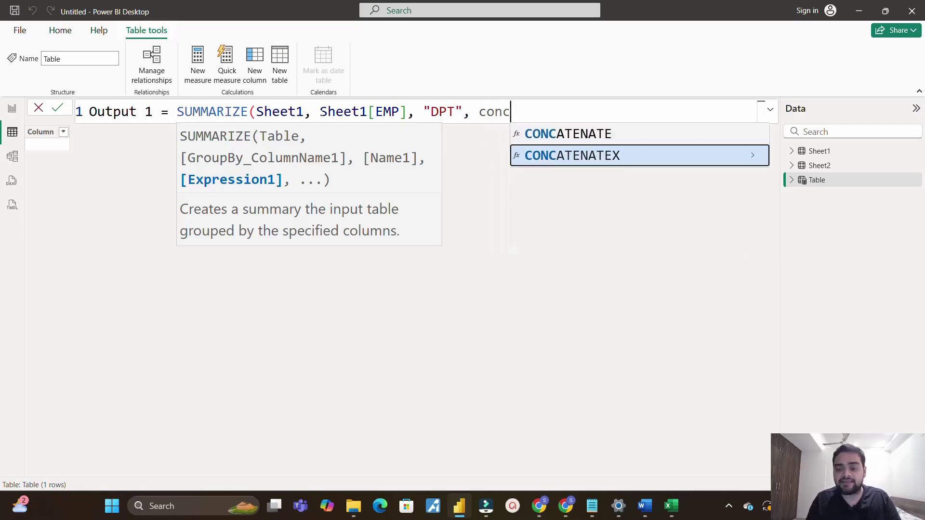
pyautogui.press('Tab')
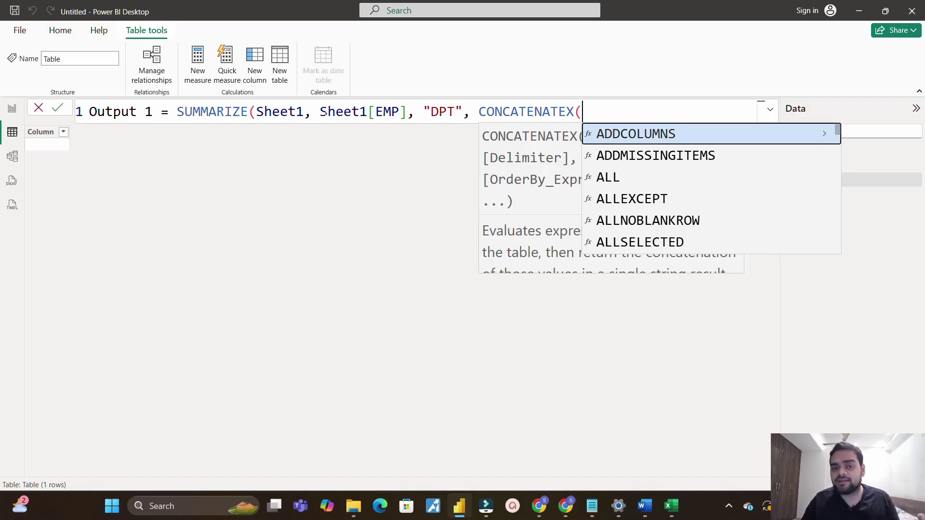
pyautogui.write('val')
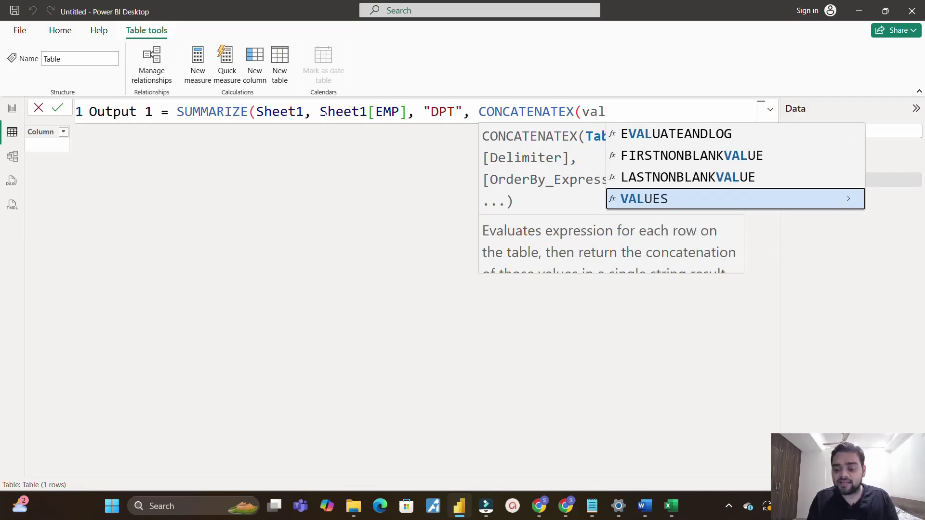
pyautogui.press('Tab')
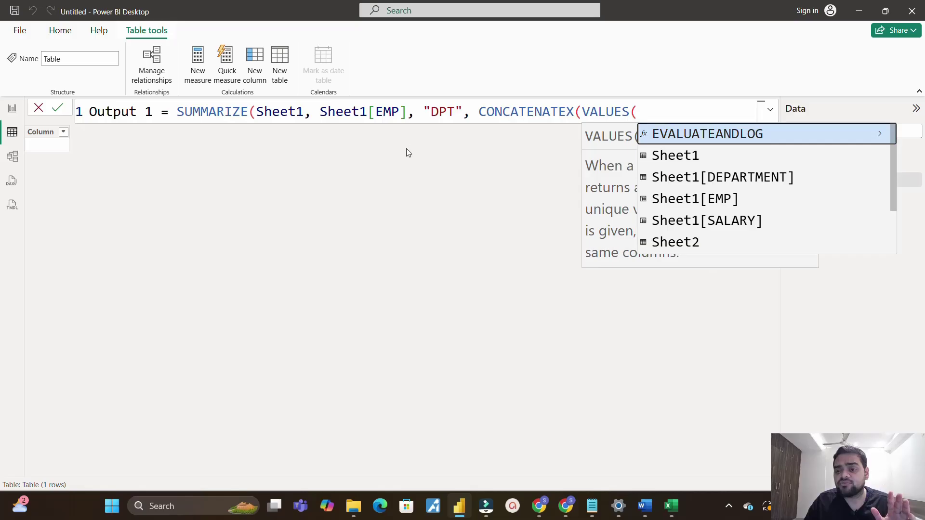
pyautogui.click(707, 179)
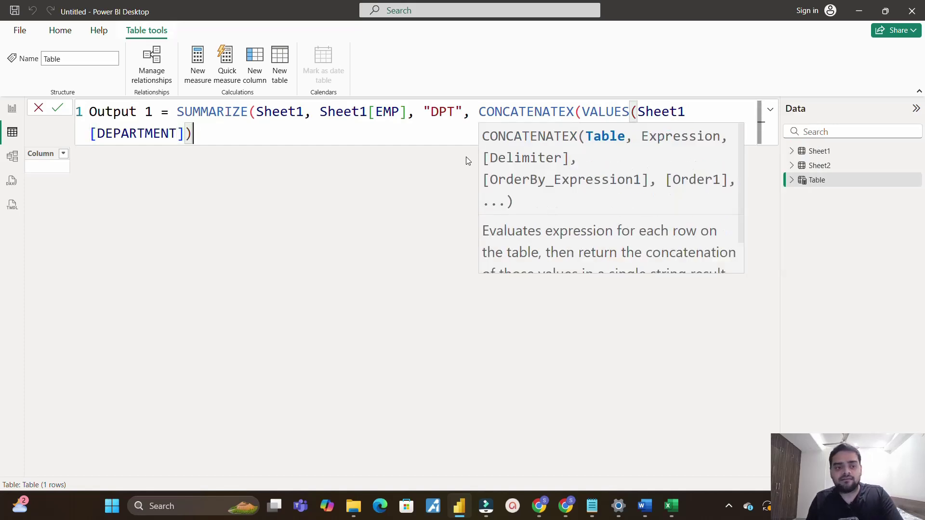
pyautogui.write(')')
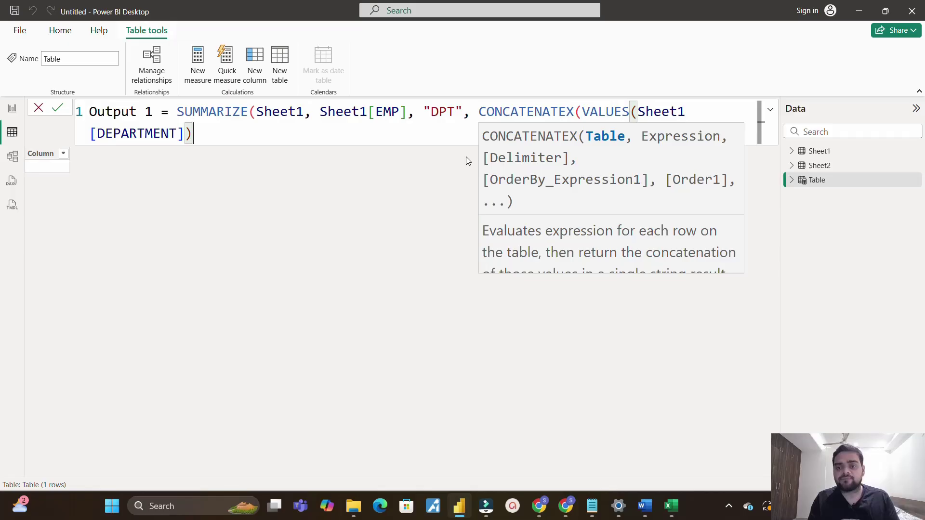
pyautogui.write(',')
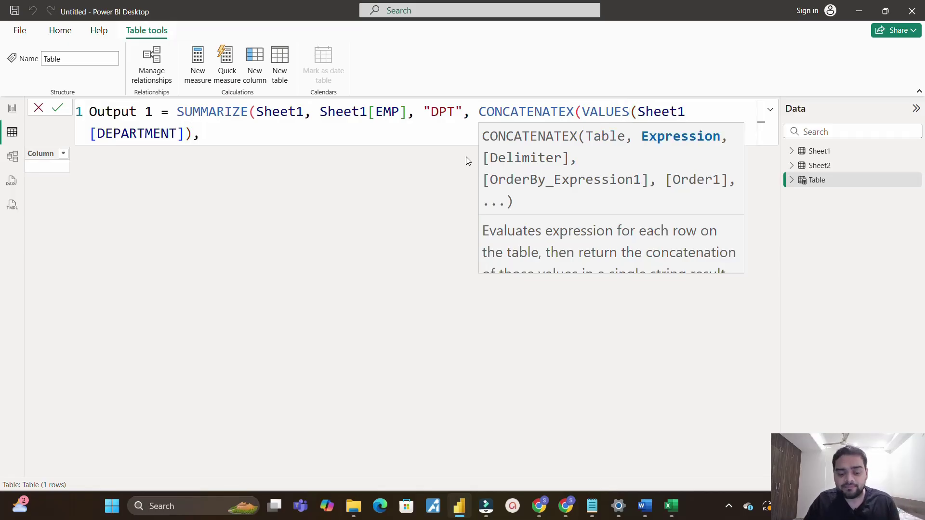
pyautogui.write('dep')
pyautogui.press('Tab')
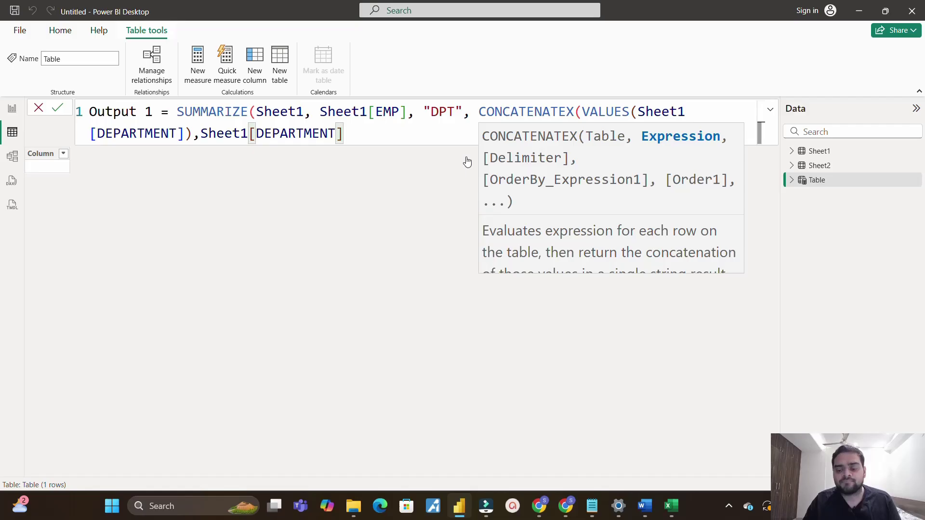
pyautogui.write(',')
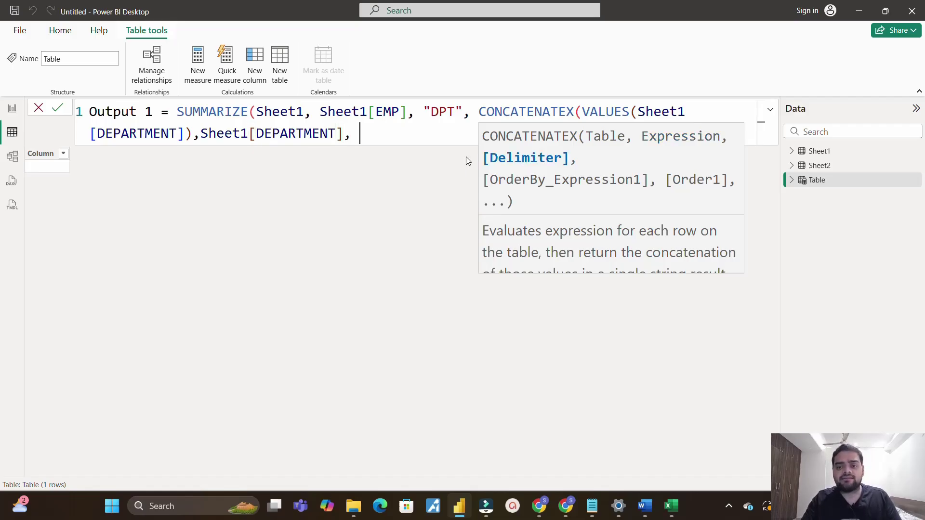
pyautogui.write(' "|"')
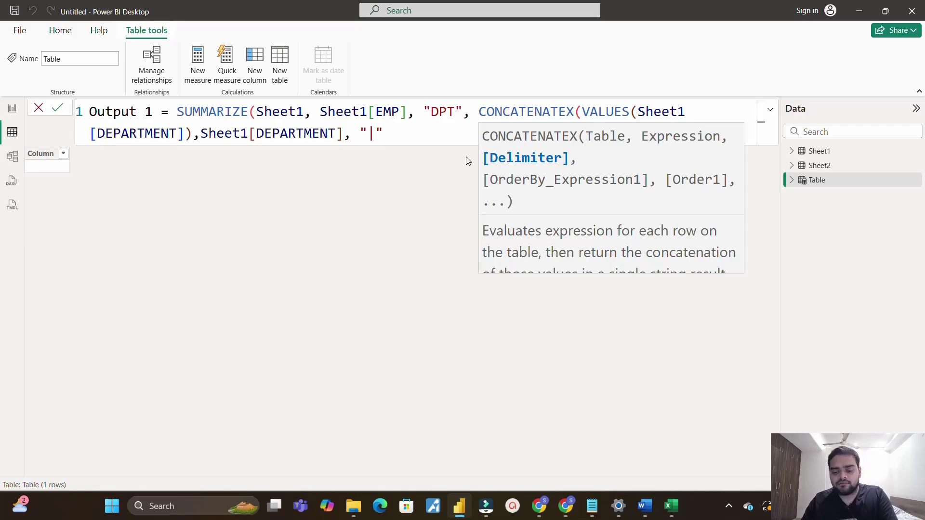
pyautogui.write(')')
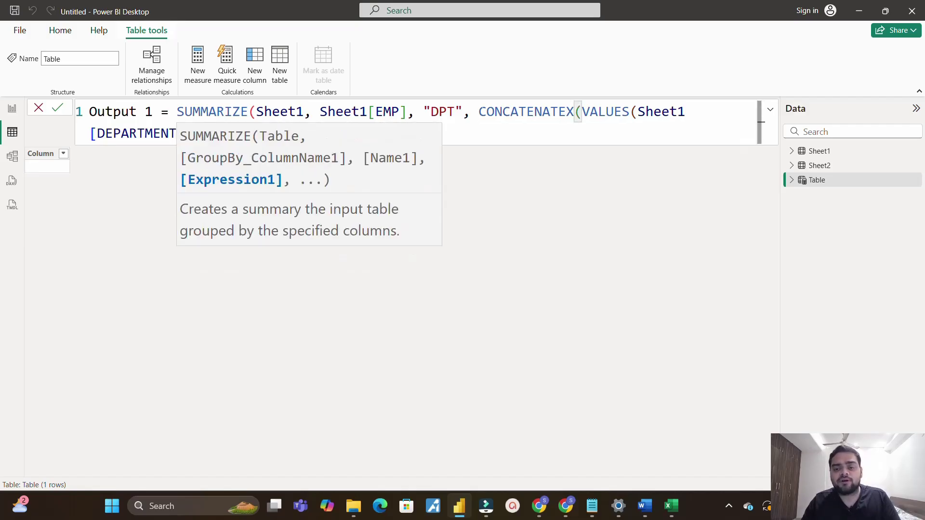
# Step: Append SUM(Sheet1[SALARY]), close the parentheses and commit the Output 1 table
pyautogui.doubleClick(526, 111)
pyautogui.keyDown('shift'); pyautogui.click(391, 134); pyautogui.keyUp('shift')
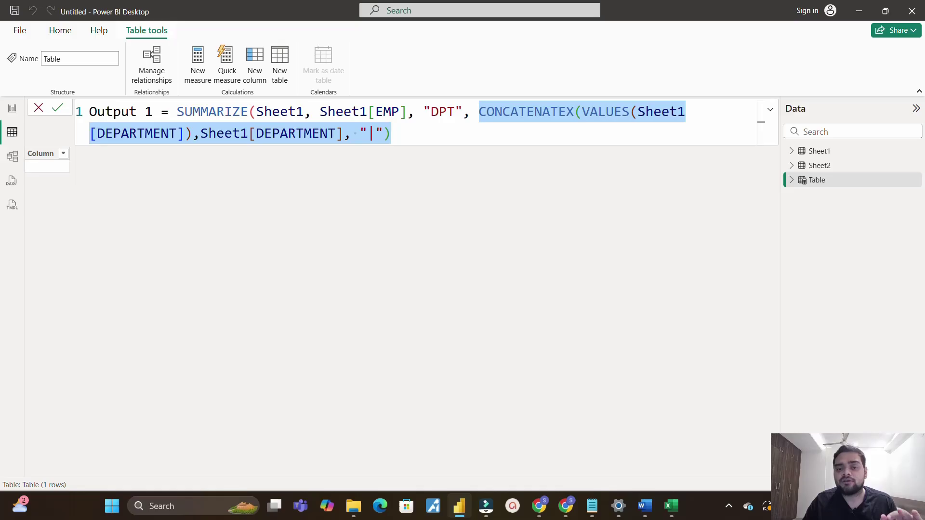
pyautogui.press('End')
pyautogui.write(',')
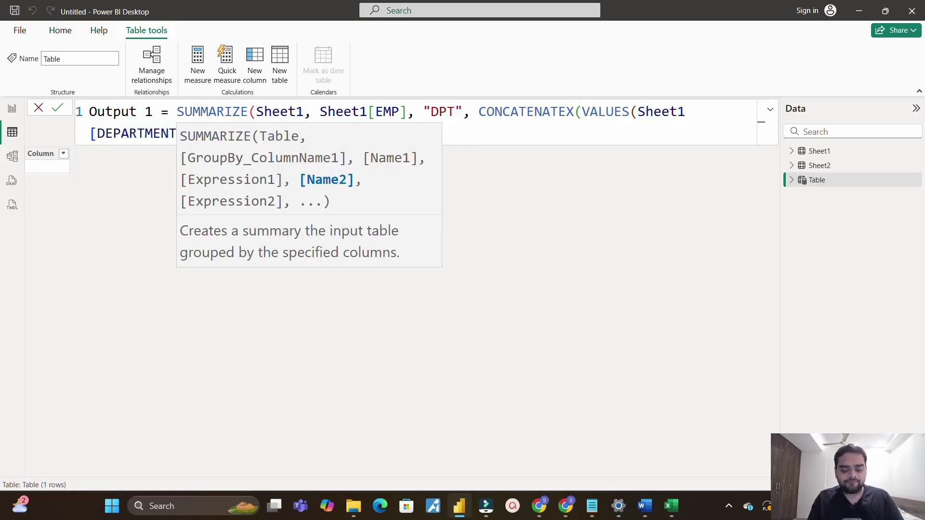
pyautogui.write(' sum')
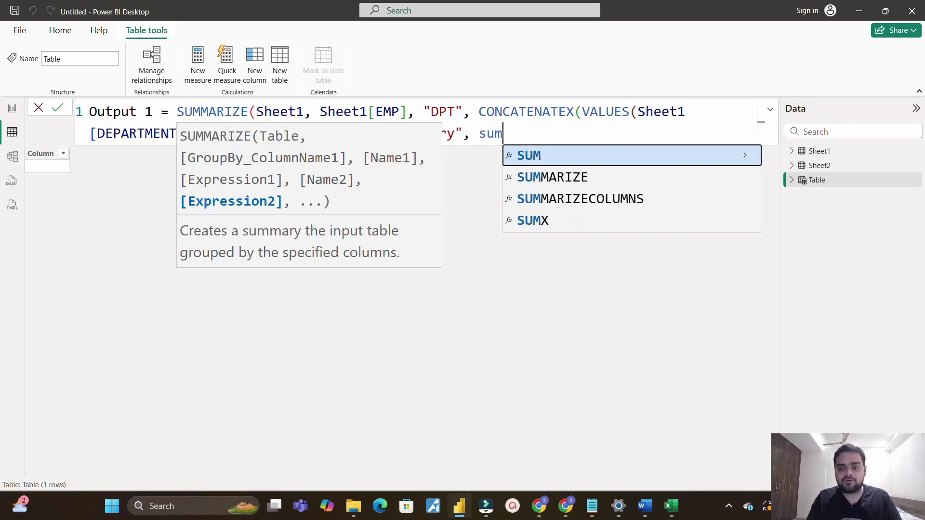
pyautogui.press('Tab')
pyautogui.click(559, 219)
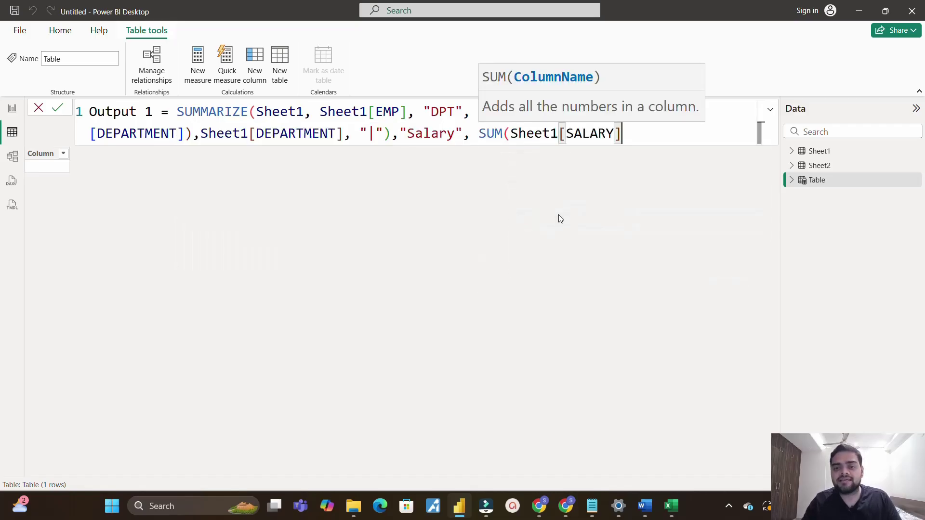
pyautogui.write('))')
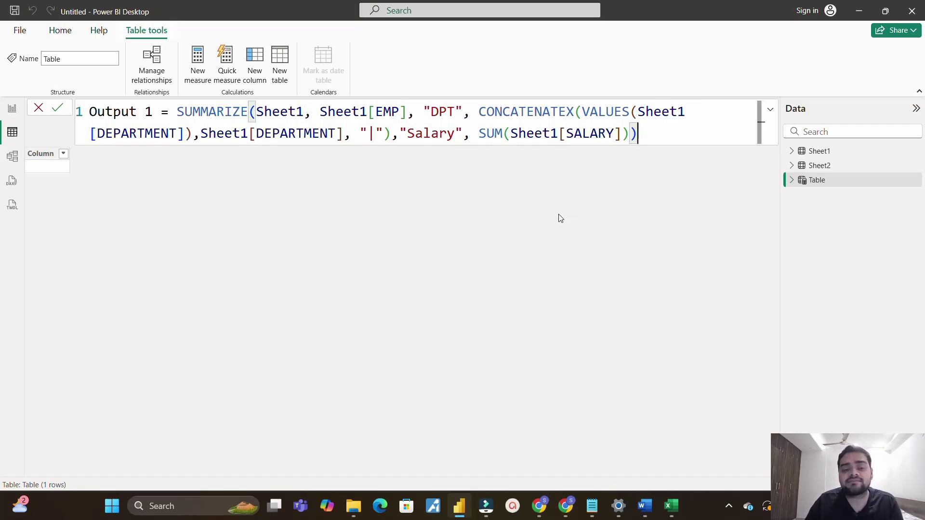
pyautogui.press('Return')
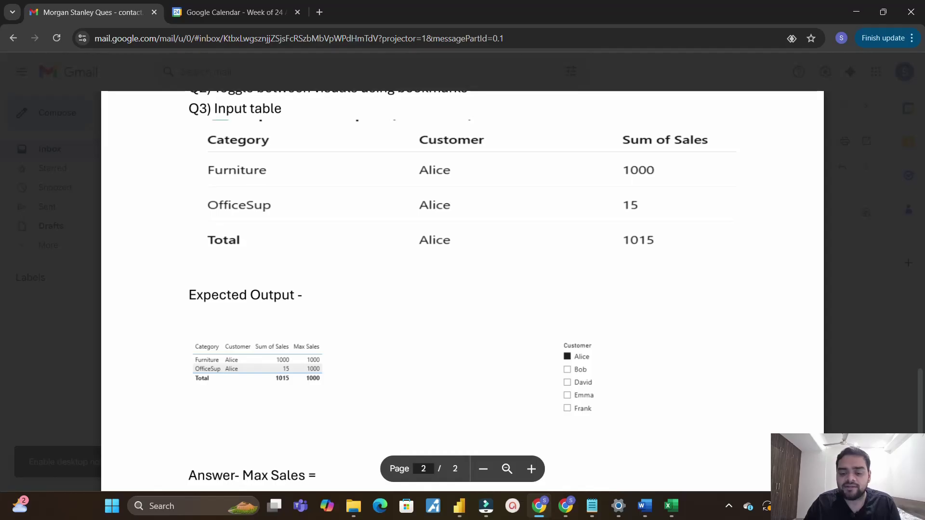
# Step: Return to Power BI and display the Sheet2 sales table
pyautogui.click(459, 506)
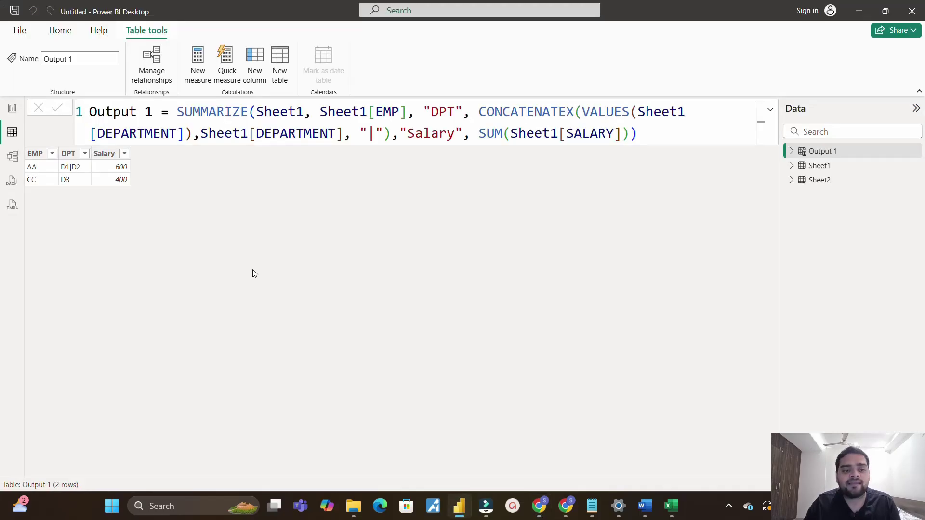
pyautogui.click(825, 183)
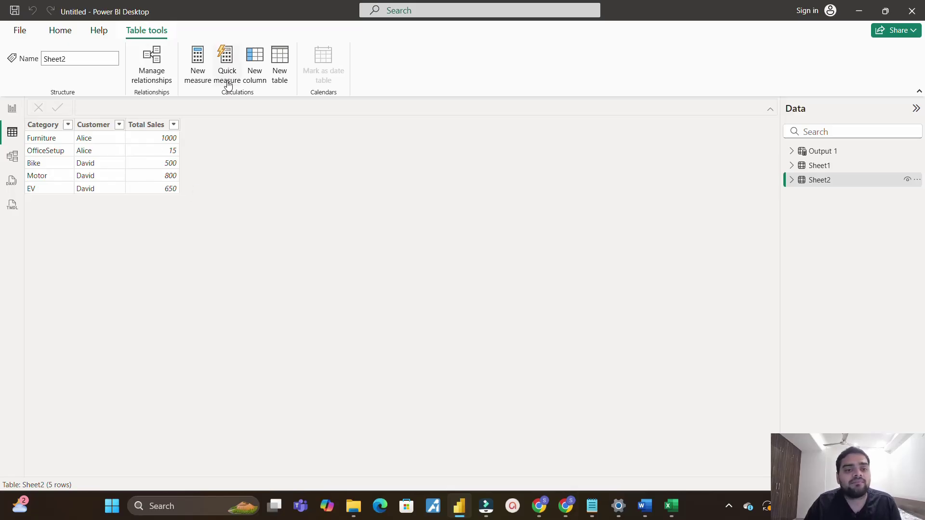
# Step: Start a new measure: Max_sales_per_customer = CALCULATE(MAX(Sheet2[Total Sales]),
pyautogui.click(200, 79)
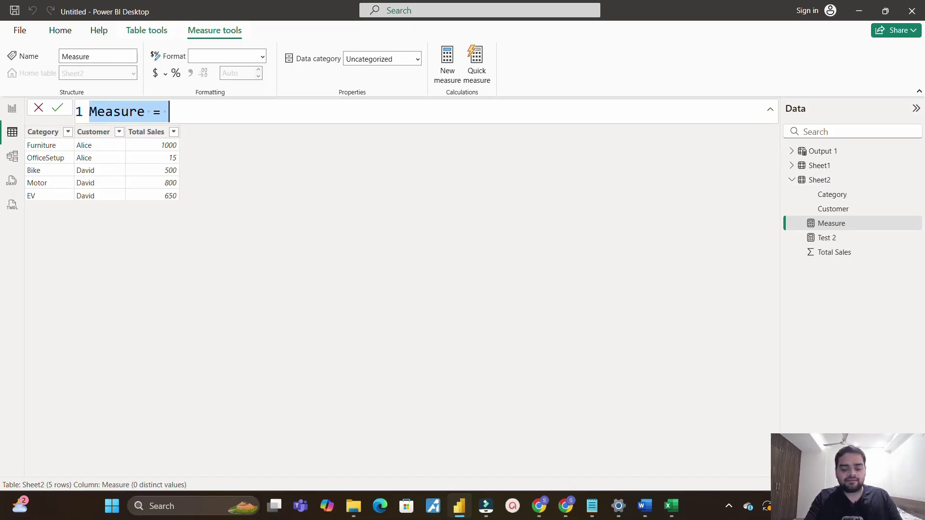
pyautogui.write('Max_sales_pe')
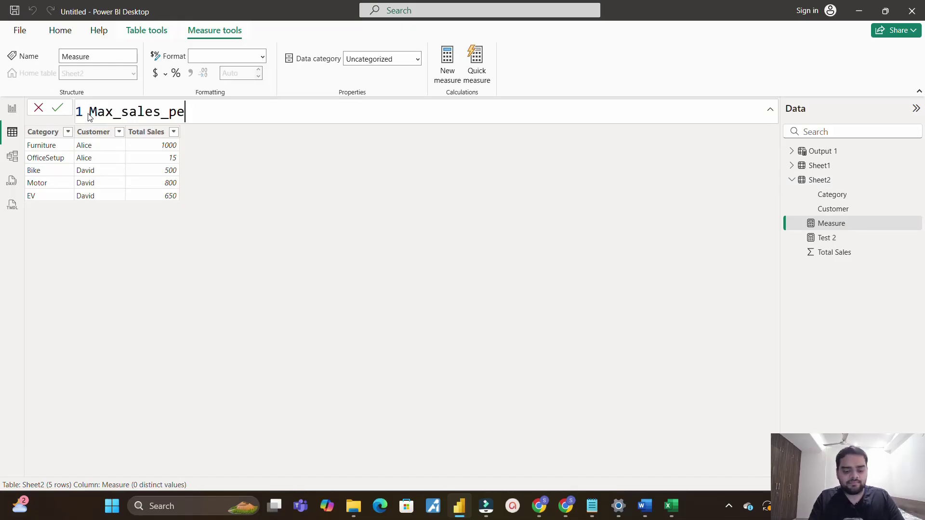
pyautogui.write('r_customer = ')
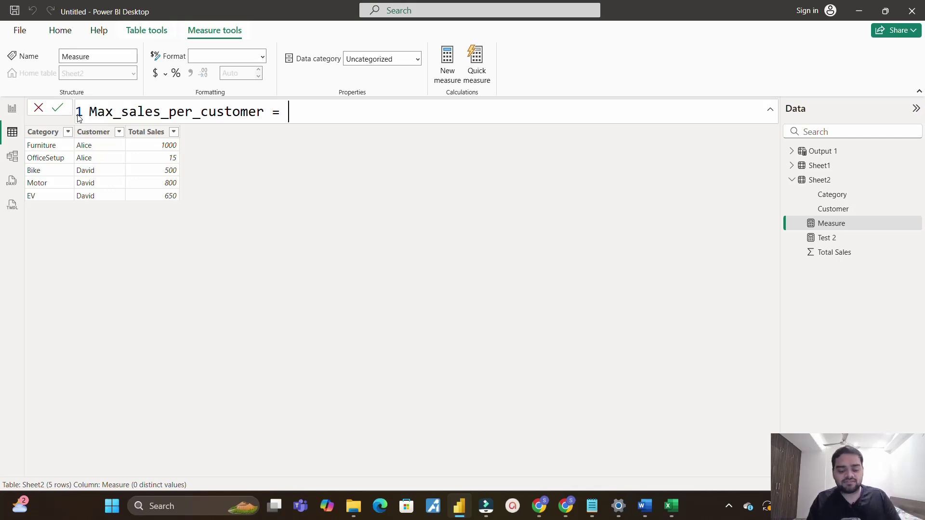
pyautogui.write('cal')
pyautogui.press('Tab')
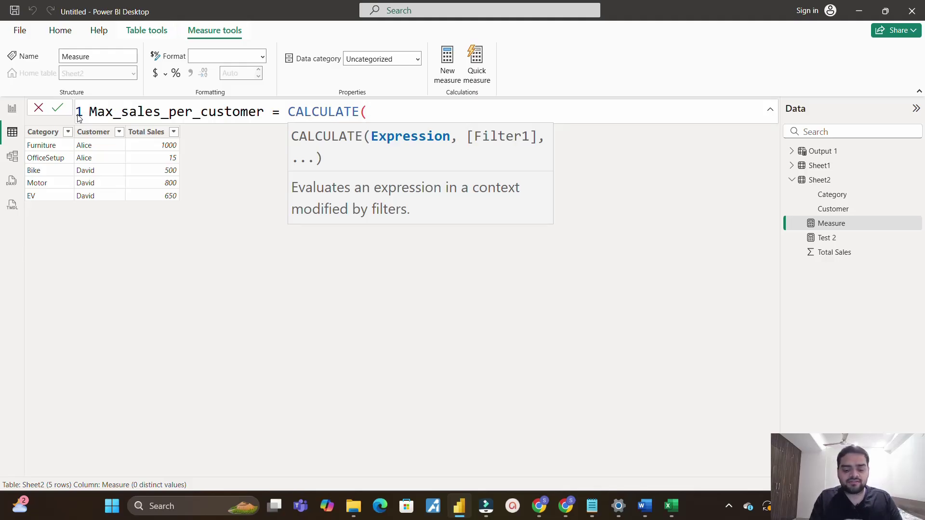
pyautogui.write('max')
pyautogui.press('Tab')
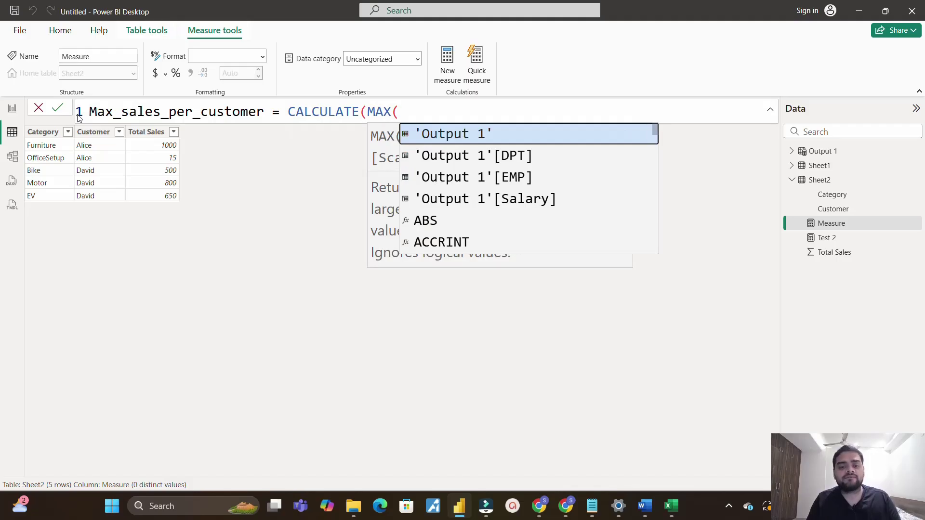
pyautogui.write('tota')
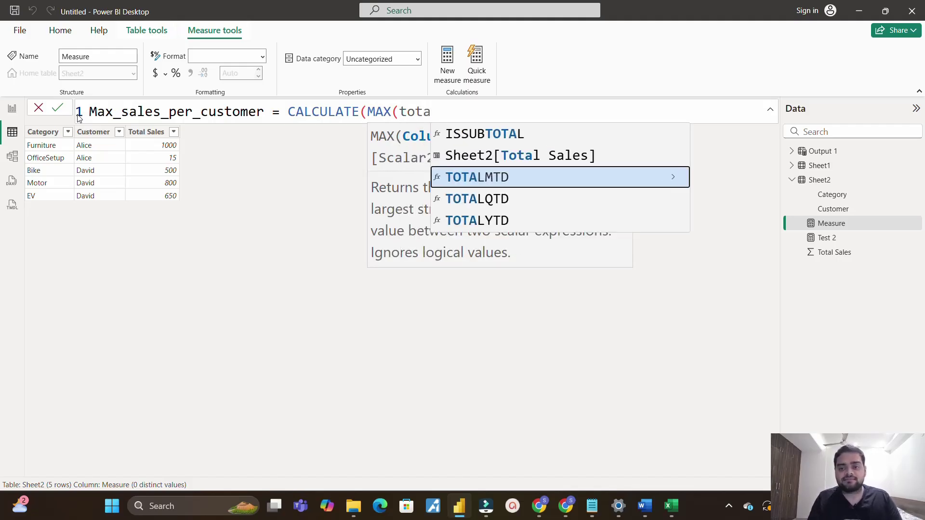
pyautogui.press('Up')
pyautogui.press('Tab')
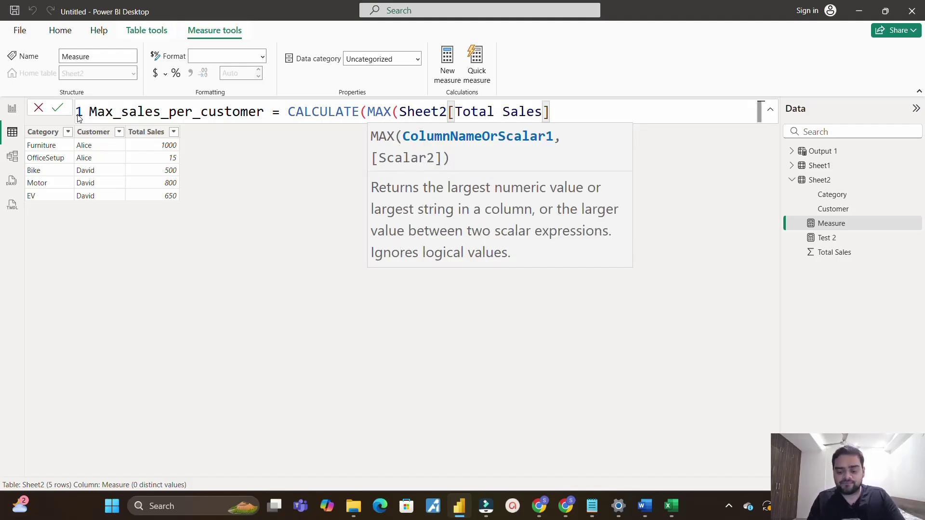
pyautogui.write('),')
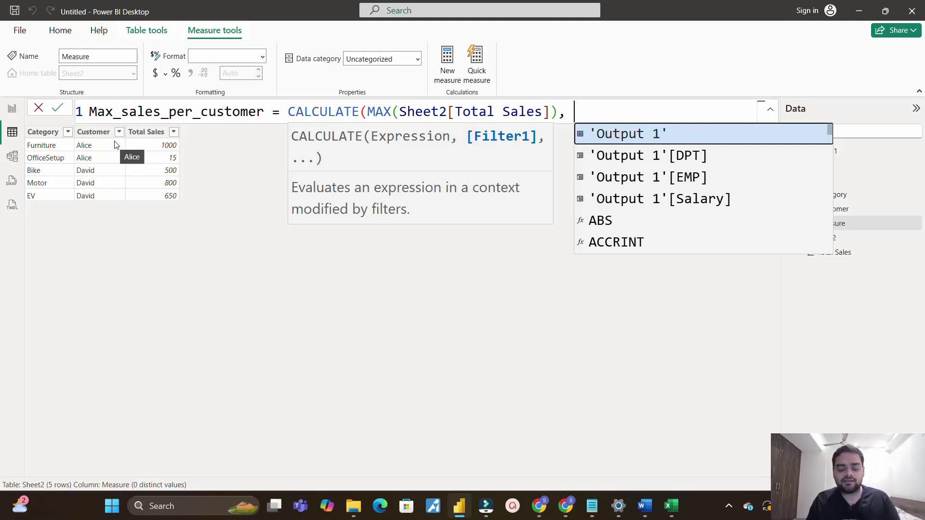
# Step: Finish the measure with ALLEXCEPT(Sheet2, Sheet2[Customer])) as the filter argument
pyautogui.write('all')
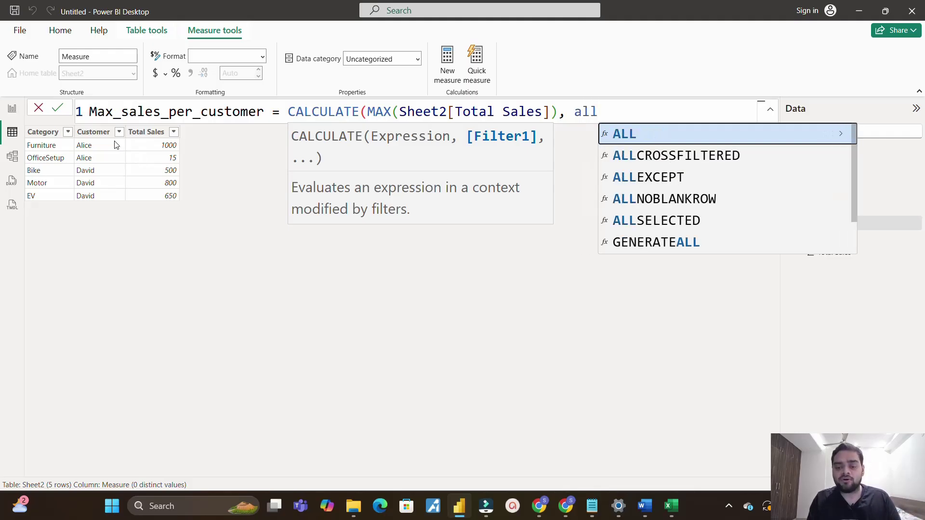
pyautogui.write('exc')
pyautogui.press('Tab')
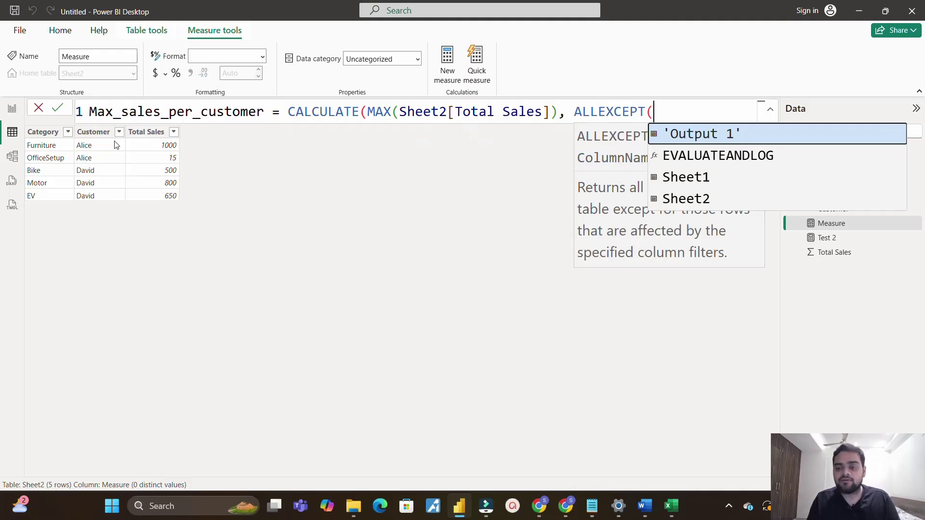
pyautogui.press('Down')
pyautogui.press('Down')
pyautogui.press('Down')
pyautogui.press('Tab')
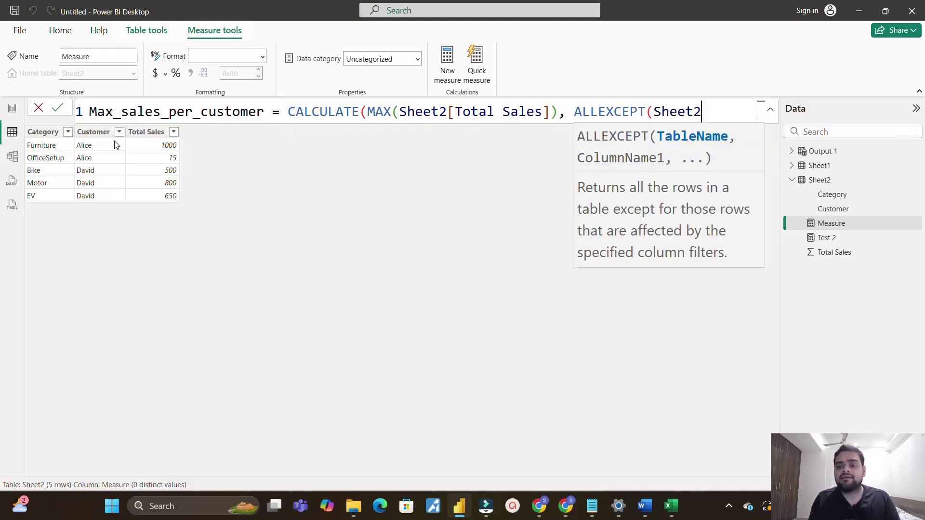
pyautogui.write(',')
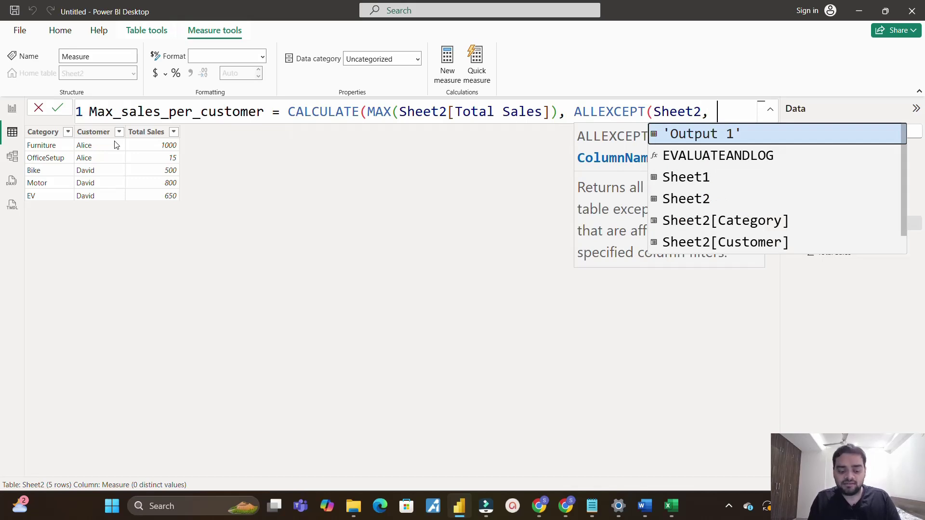
pyautogui.write(' cus')
pyautogui.press('Tab')
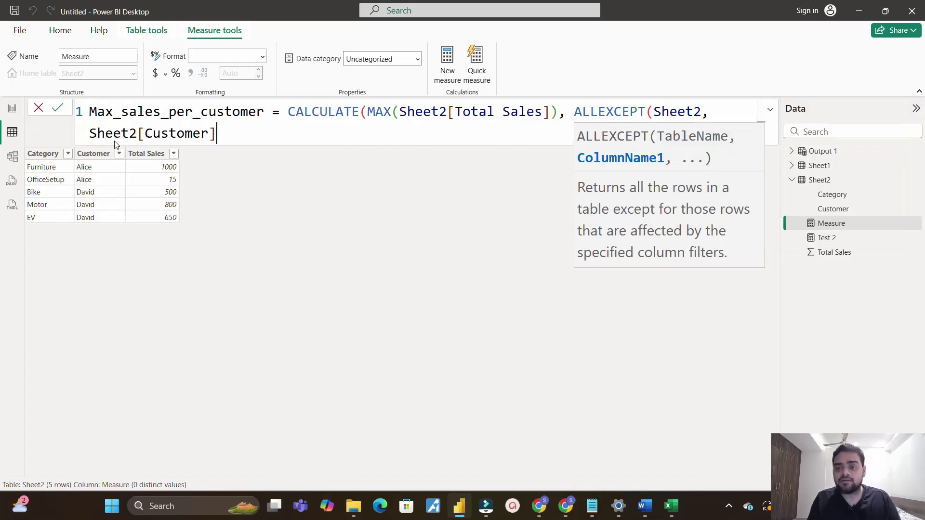
pyautogui.write('))')
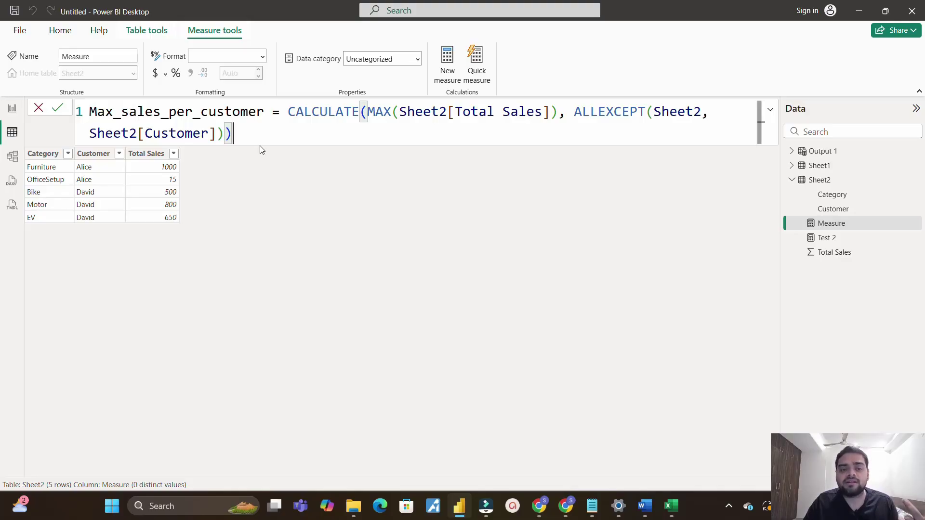
# Step: On the report canvas, build a table of Category, Customer and Total Sales and position it
pyautogui.click(12, 108)
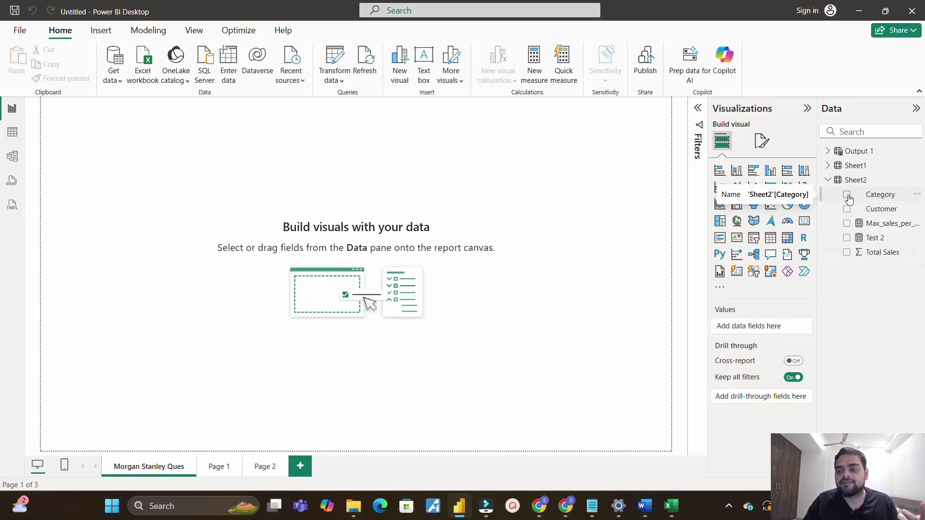
pyautogui.click(846, 194)
pyautogui.click(848, 210)
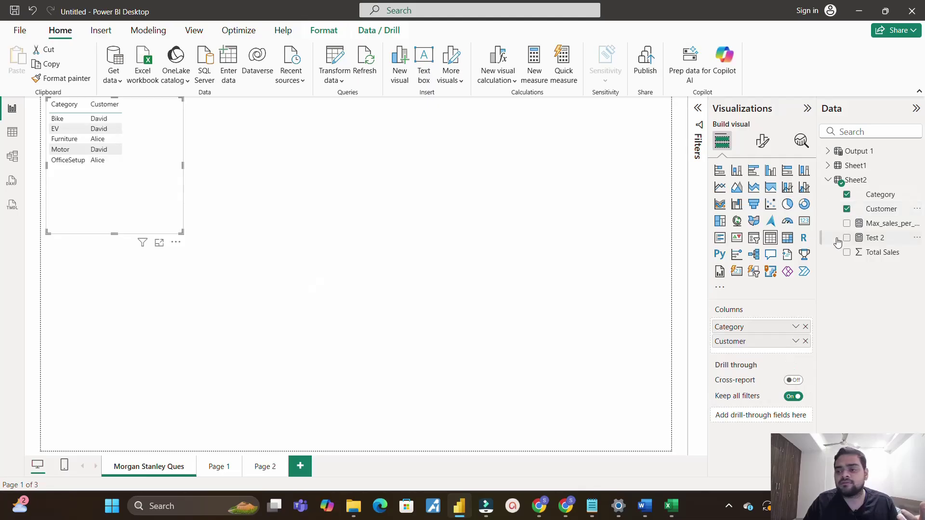
pyautogui.click(846, 252)
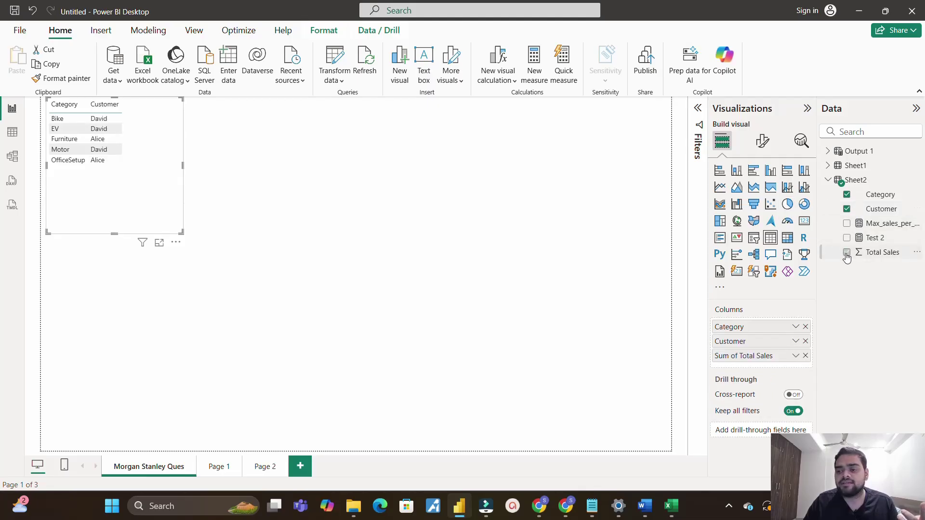
pyautogui.moveTo(144, 212); pyautogui.dragTo(298, 292)
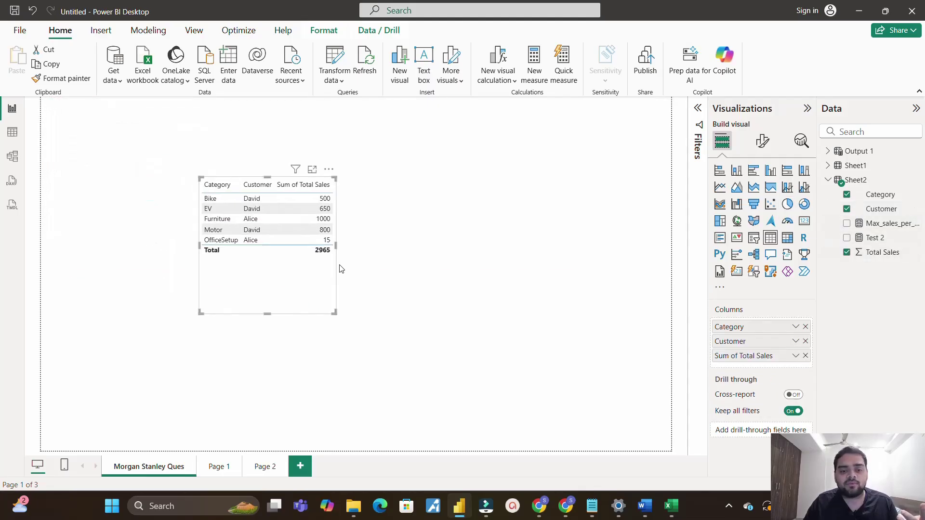
pyautogui.moveTo(337, 253); pyautogui.dragTo(408, 251)
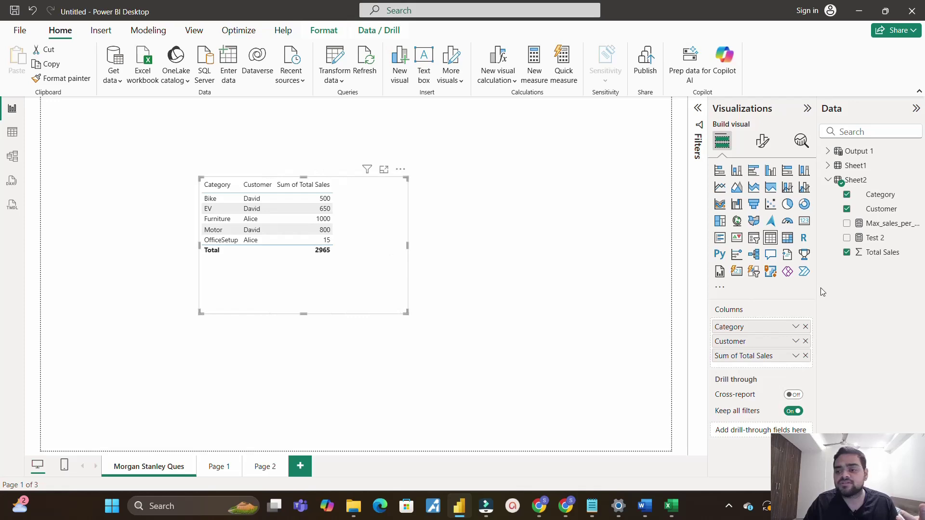
# Step: Add Max_sales_per_customer to the table, sort by Customer, and place a Customer visual beside it
pyautogui.click(847, 224)
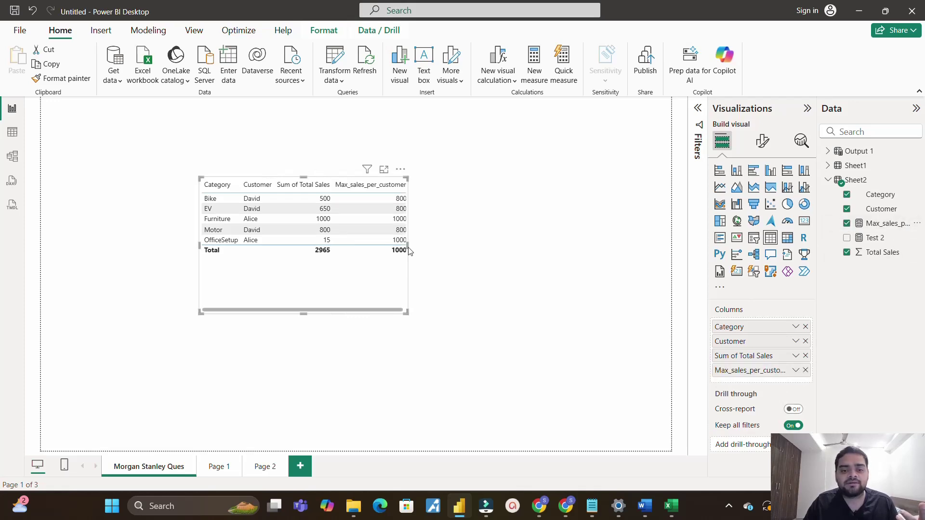
pyautogui.moveTo(408, 247); pyautogui.dragTo(449, 246)
pyautogui.click(250, 186)
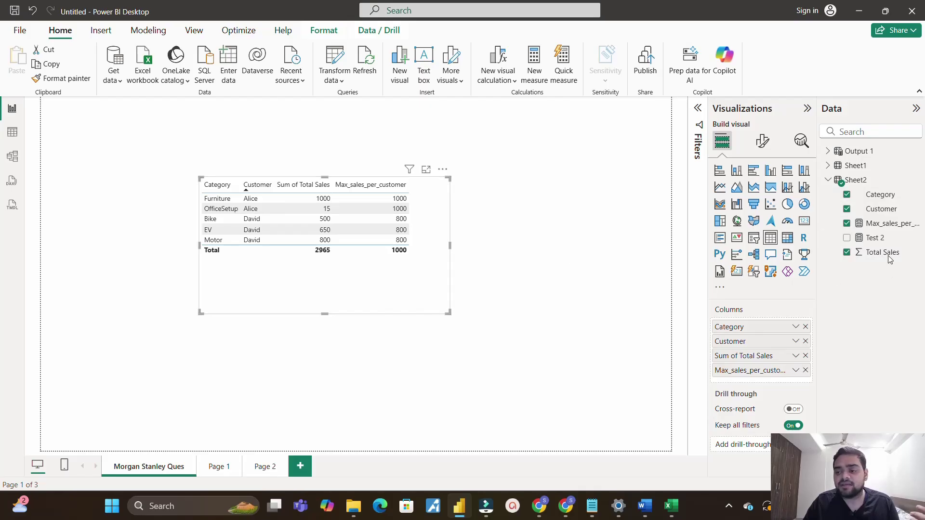
pyautogui.moveTo(885, 209); pyautogui.dragTo(586, 180)
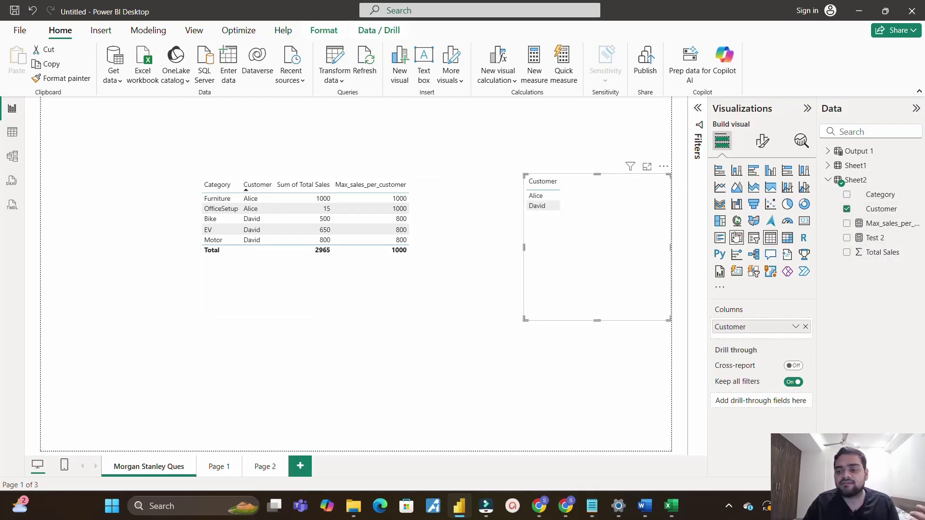
# Step: Convert the Customer visual to a slicer and test filtering by Alice and David
pyautogui.click(754, 238)
pyautogui.click(534, 193)
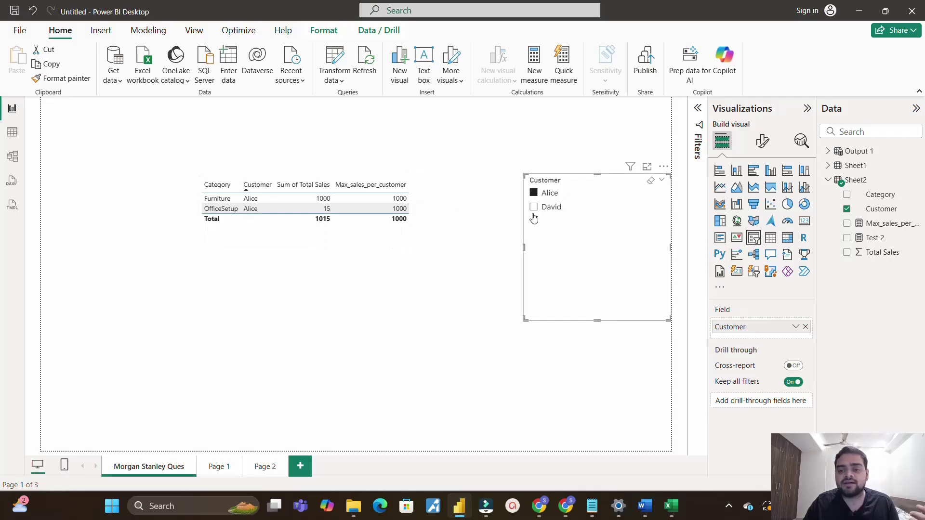
pyautogui.click(534, 207)
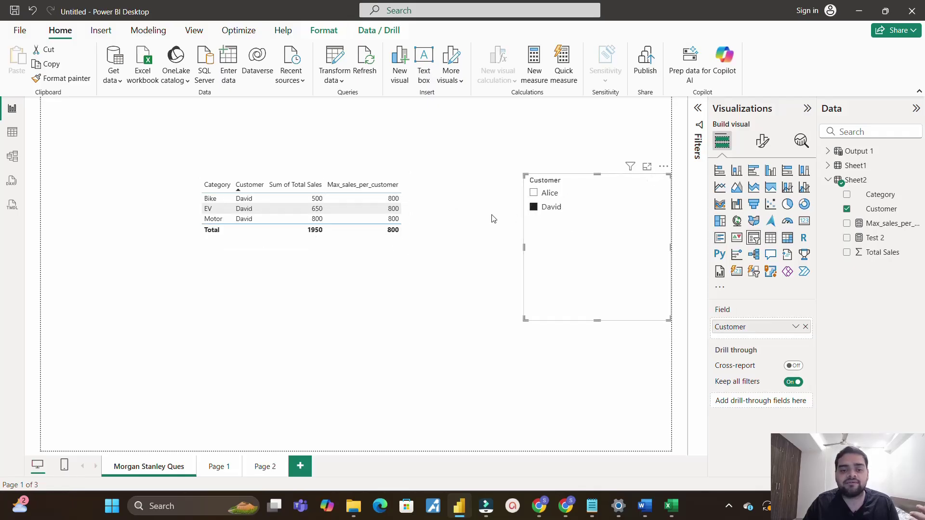
pyautogui.click(544, 208)
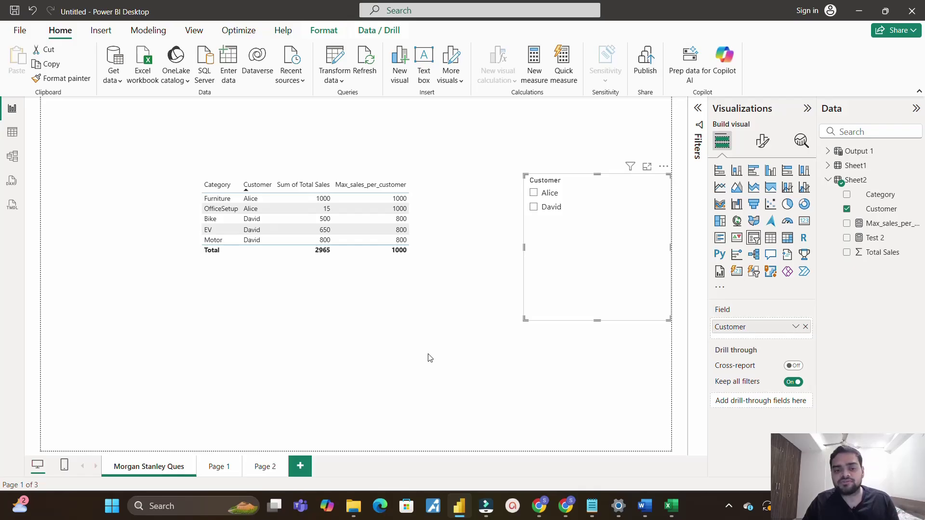